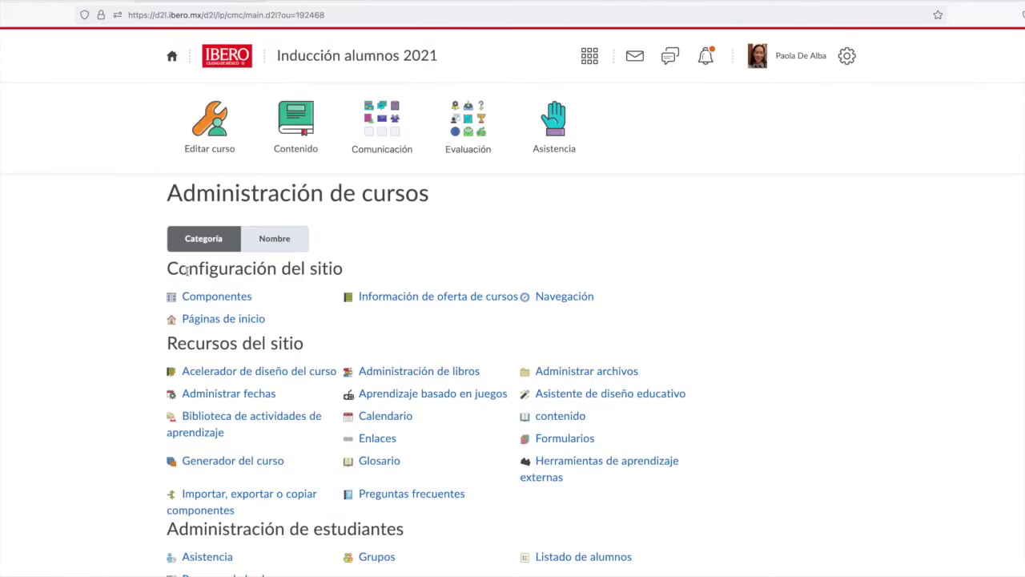
# - Open the course's Rúbricas tool and create a new rubric
pyautogui.scroll(-3, 186, 270)
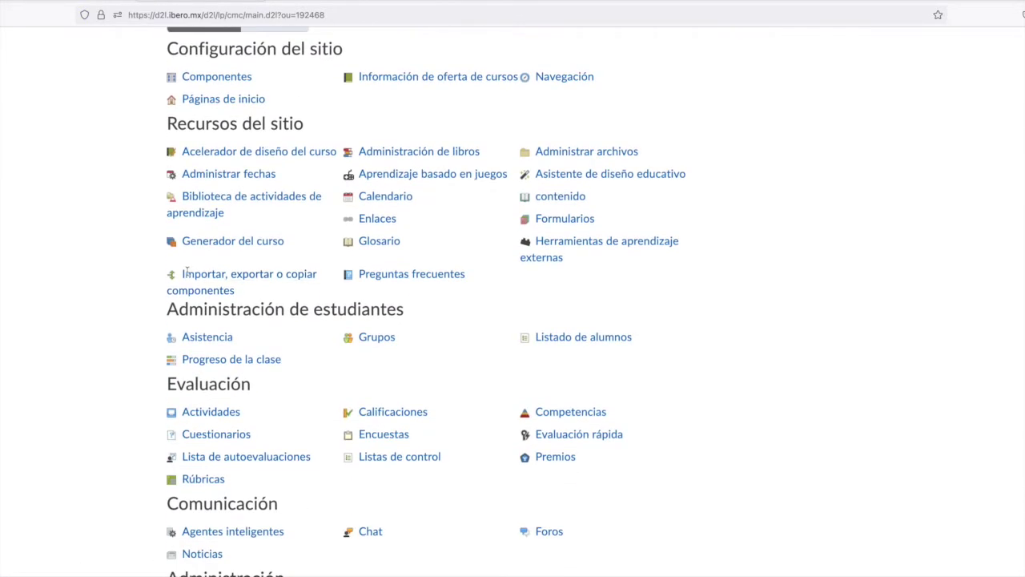
pyautogui.click(203, 481)
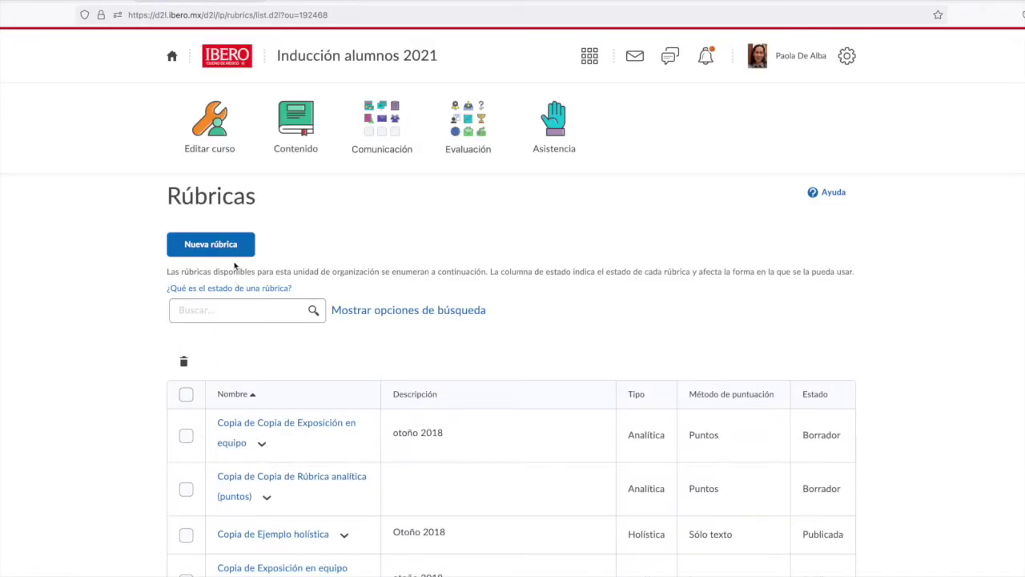
pyautogui.click(234, 251)
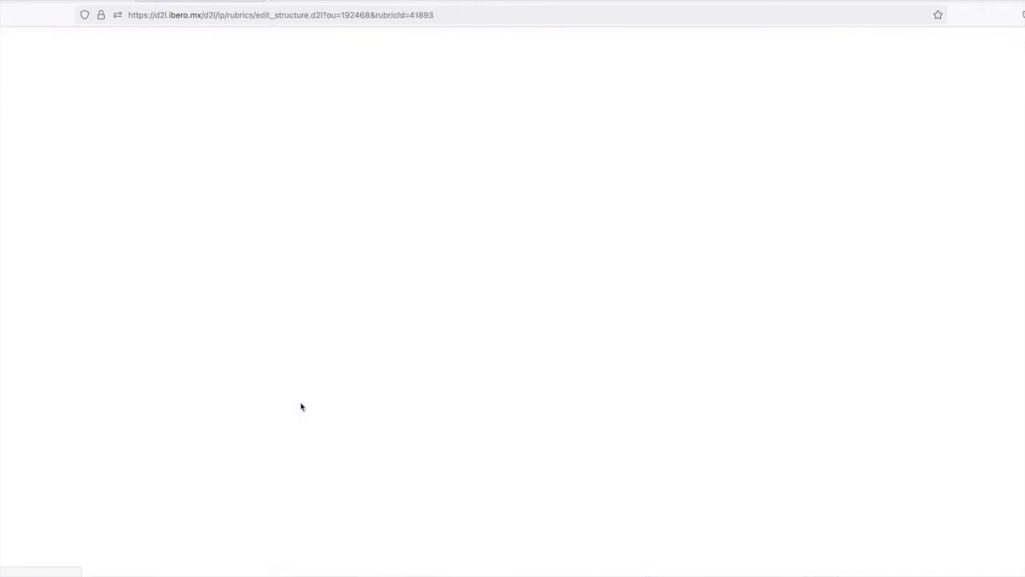
# - Name the new rubric Trabajos
pyautogui.click(247, 265)
pyautogui.moveTo(248, 268); pyautogui.dragTo(173, 267)
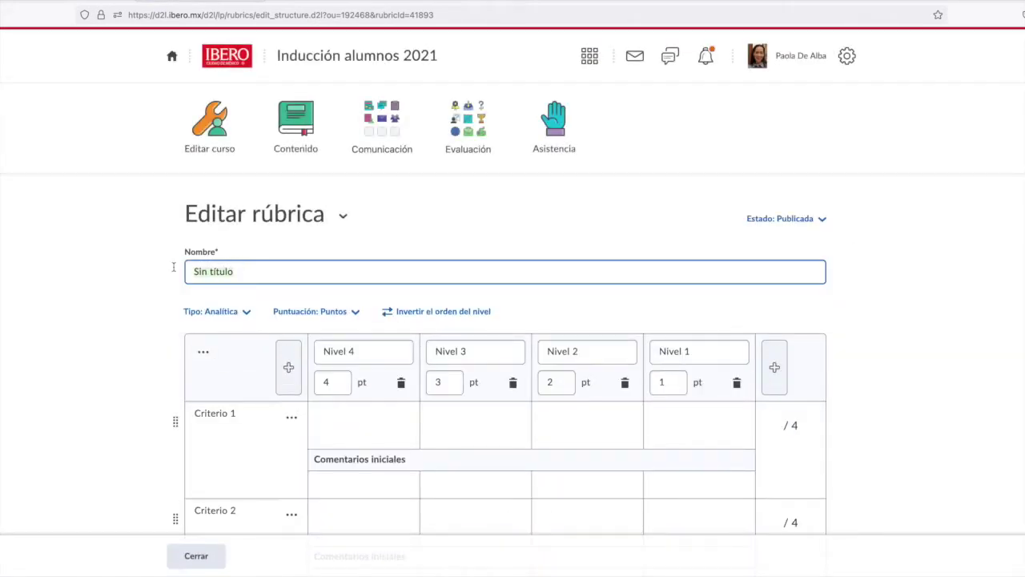
pyautogui.write('Trabajos')
pyautogui.scroll(-1, 165, 304)
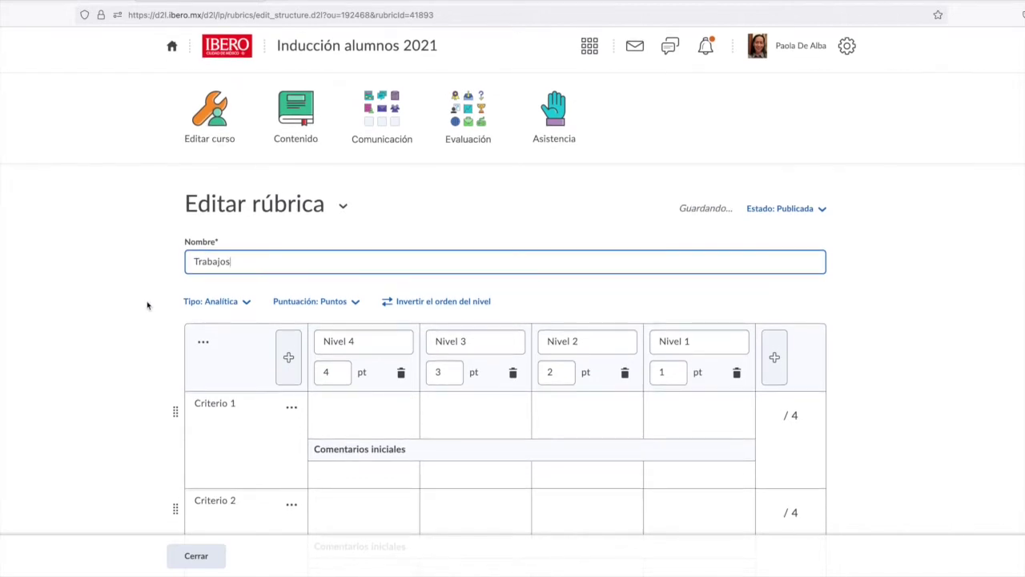
# - Look through the rubric's status choices and its type choices, leaving Publicada and Analítica selected
pyautogui.scroll(-1, 761, 212)
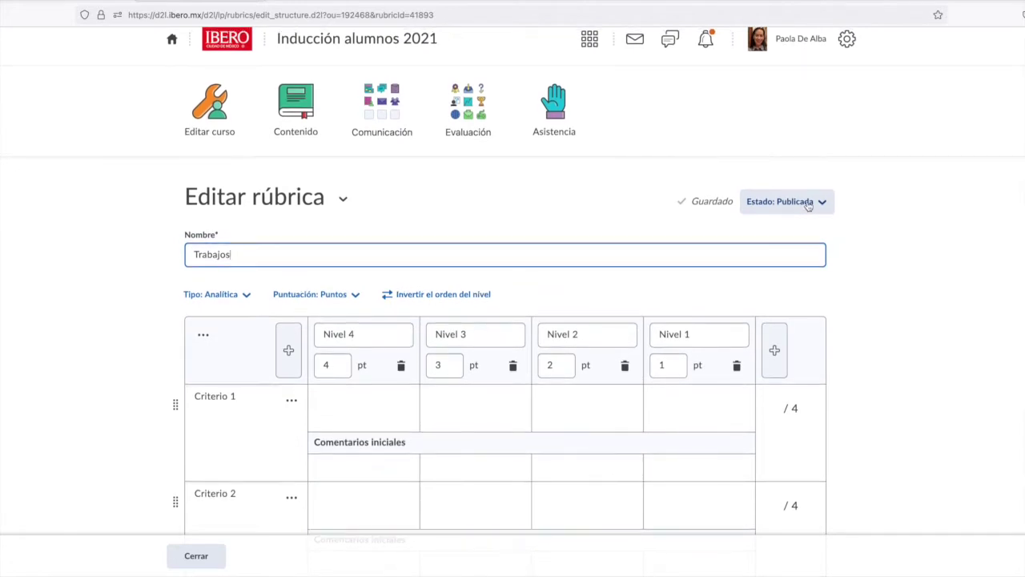
pyautogui.click(809, 205)
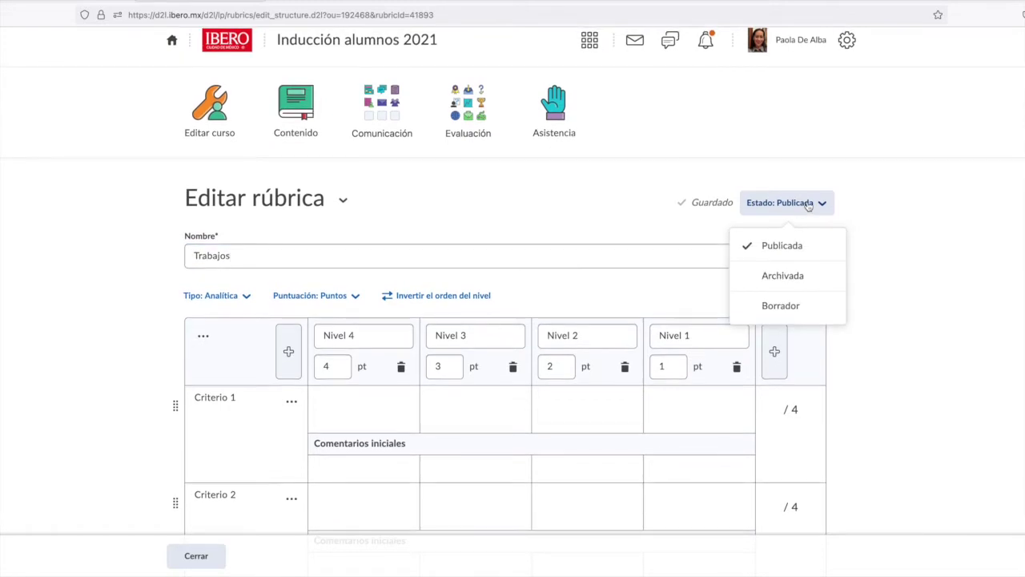
pyautogui.scroll(-1, 791, 282)
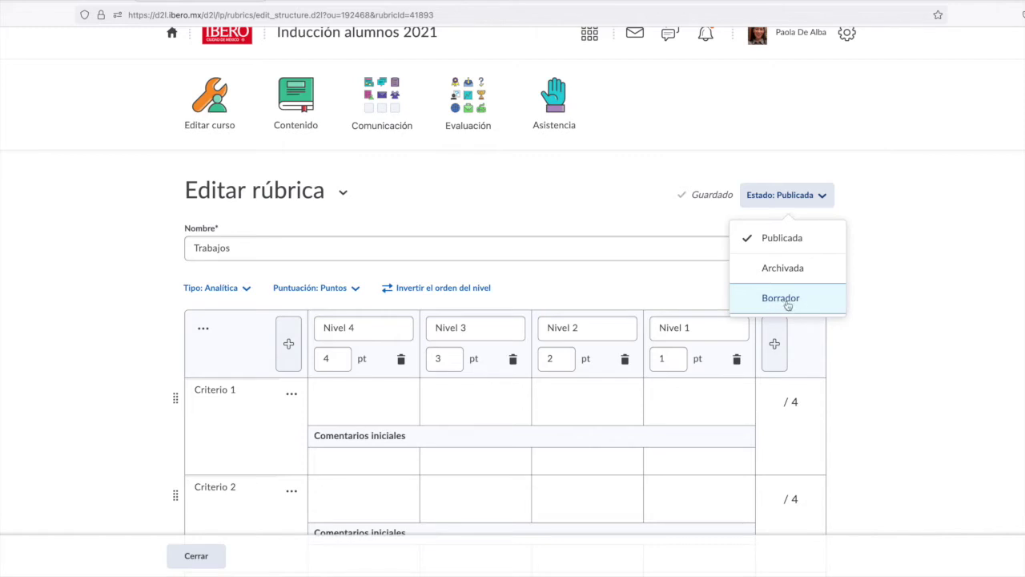
pyautogui.click(885, 259)
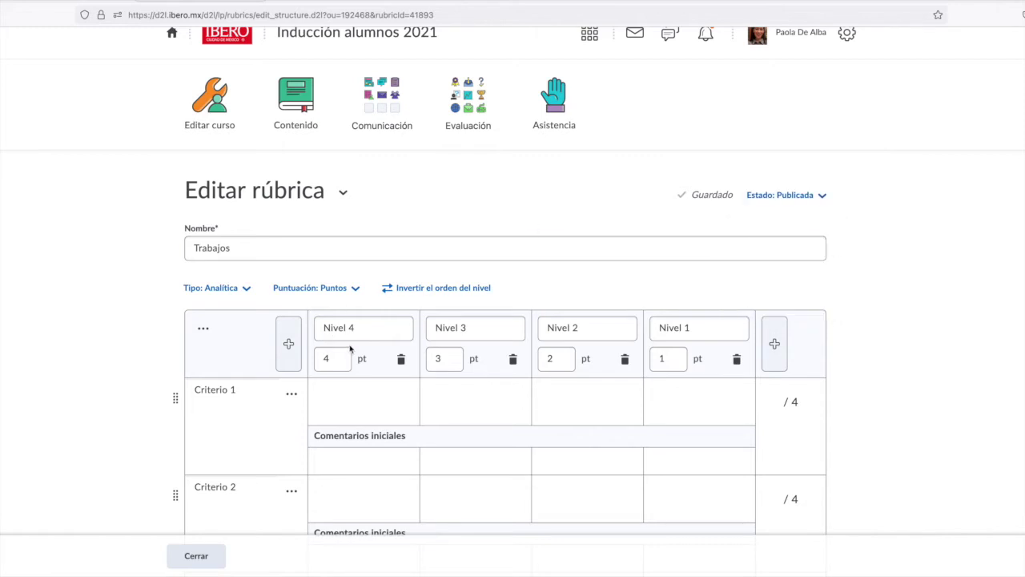
pyautogui.scroll(-1, 222, 304)
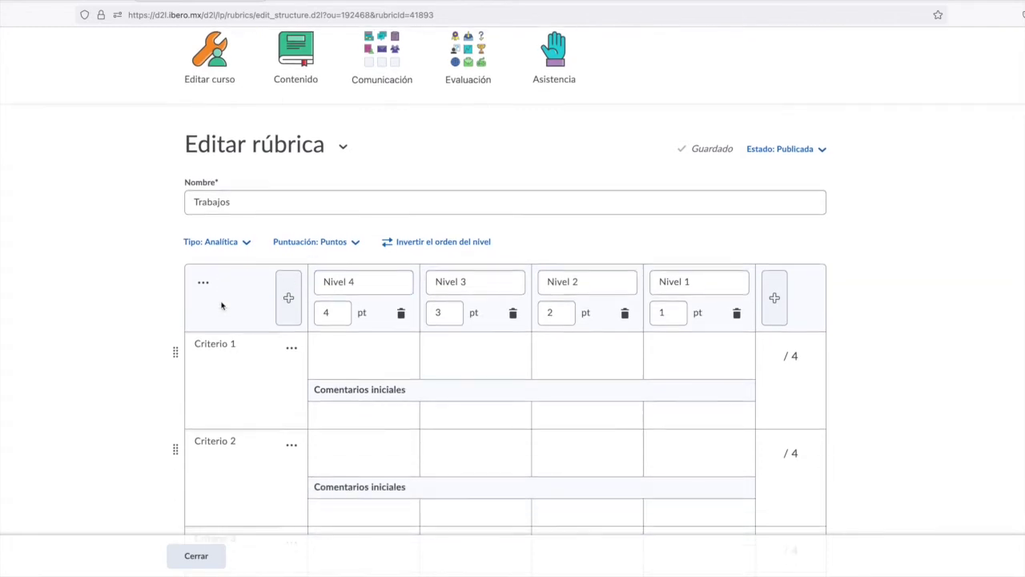
pyautogui.click(247, 244)
pyautogui.click(247, 246)
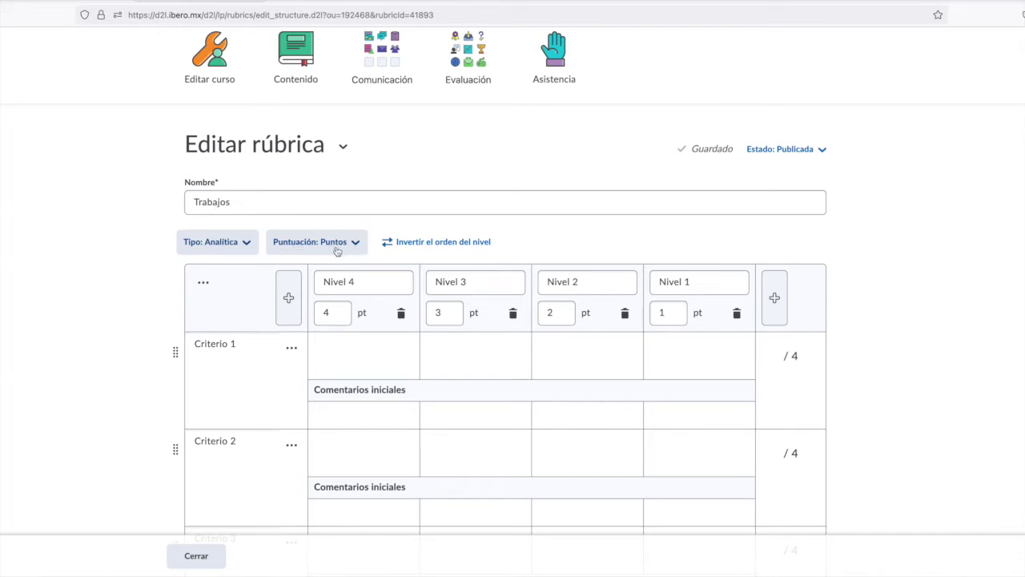
# - Set the rubric's scoring method to Puntos personalizados so each criterion has its own editable level points
pyautogui.scroll(-1, 273, 361)
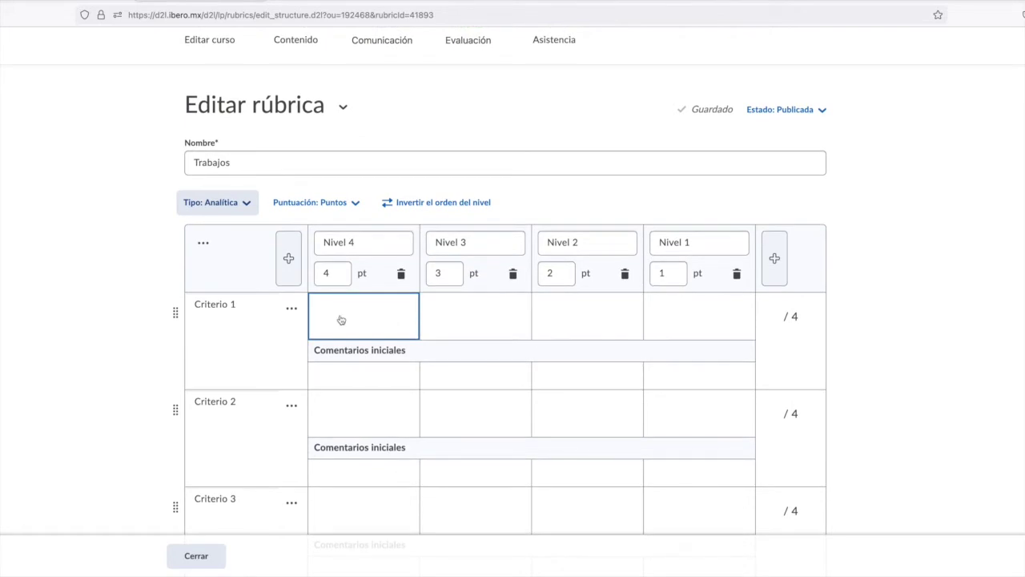
pyautogui.click(354, 207)
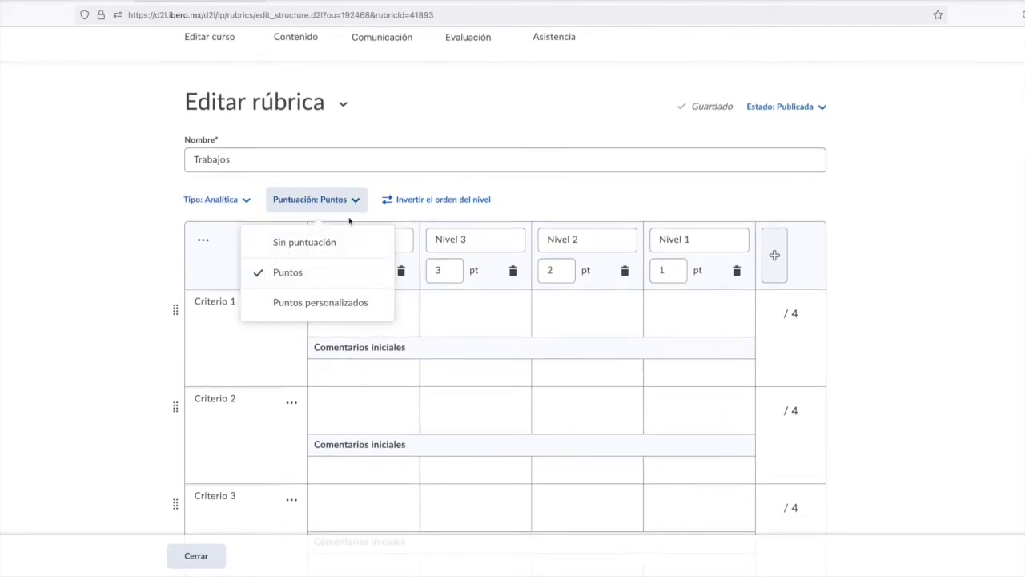
pyautogui.click(332, 301)
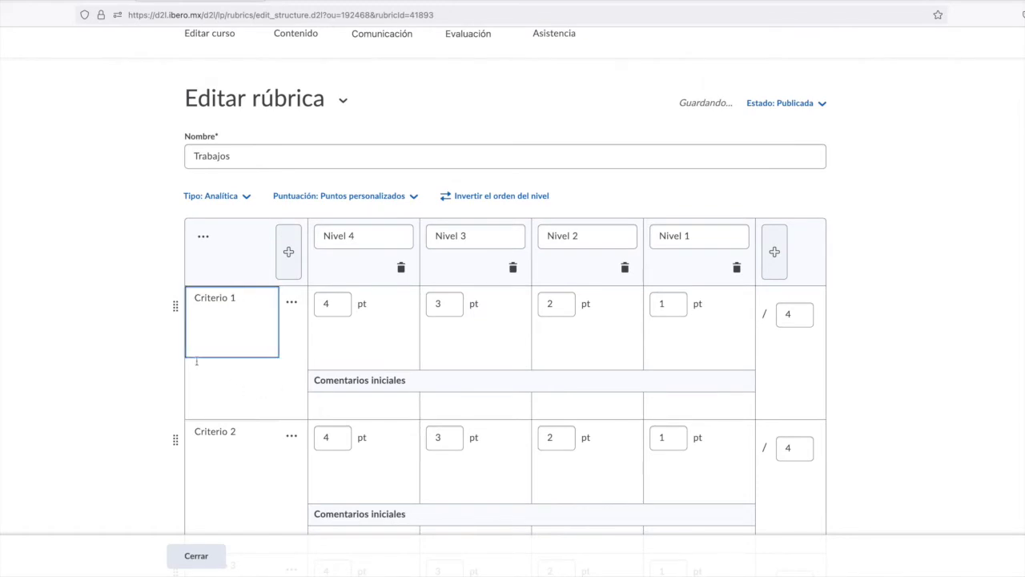
pyautogui.click(438, 312)
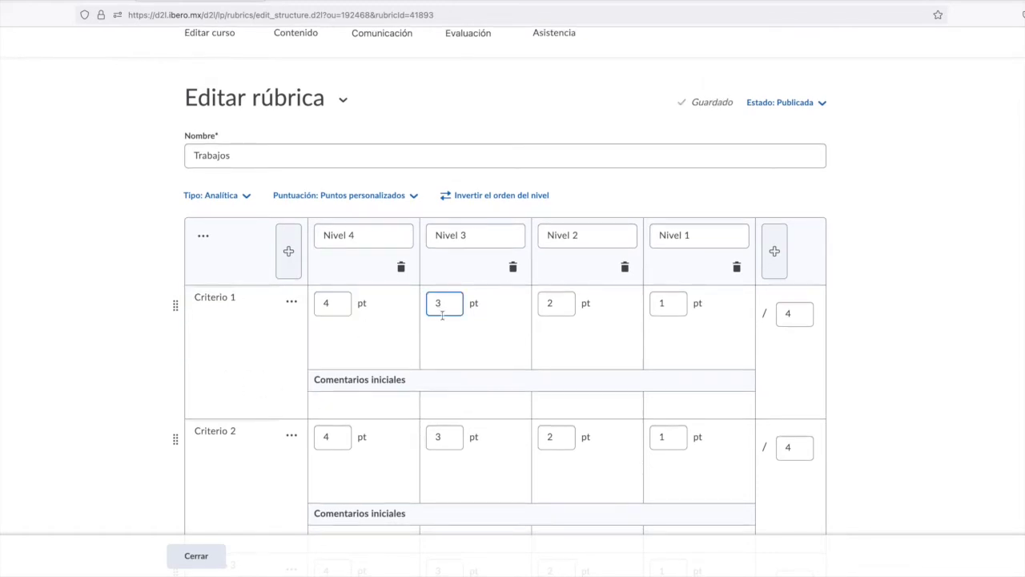
# - Switch the scoring method to Sin puntuación and return it to Puntos personalizados
pyautogui.click(383, 194)
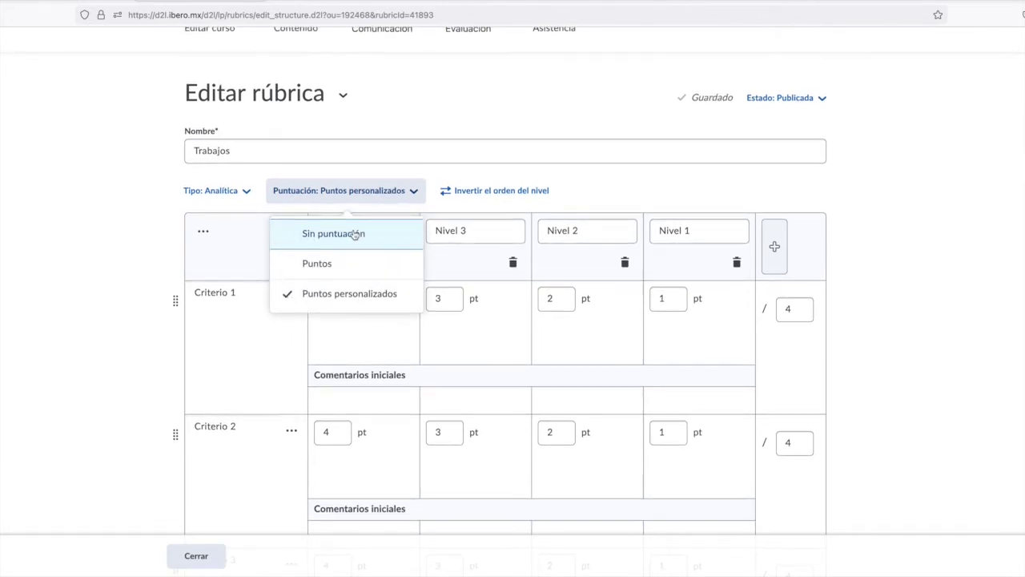
pyautogui.click(354, 234)
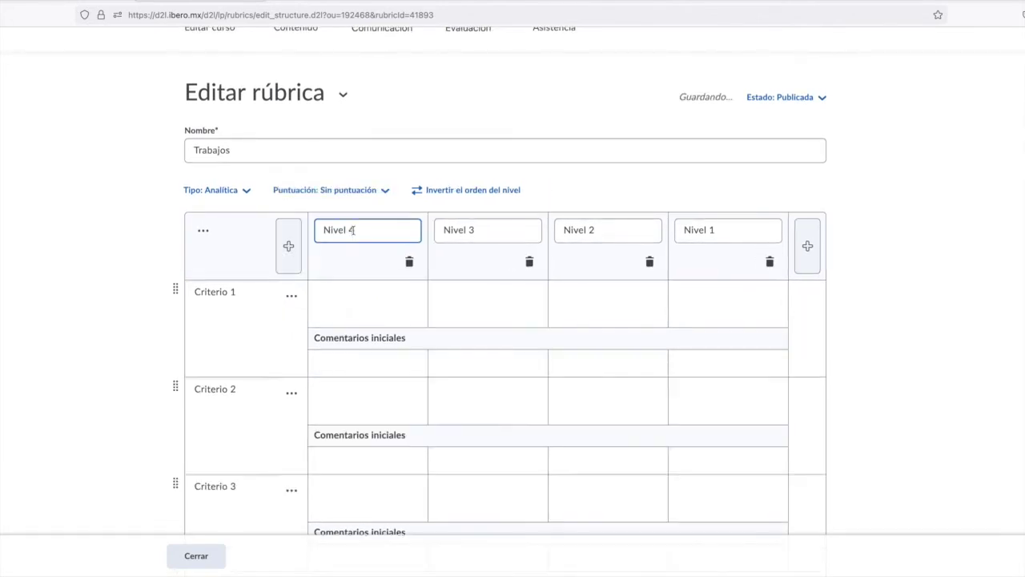
pyautogui.click(372, 195)
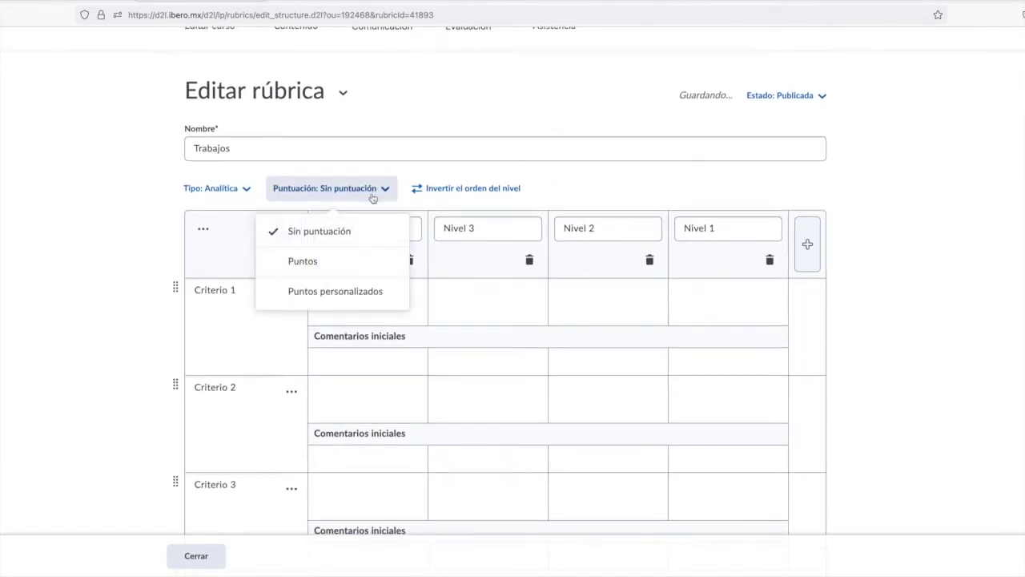
pyautogui.click(322, 293)
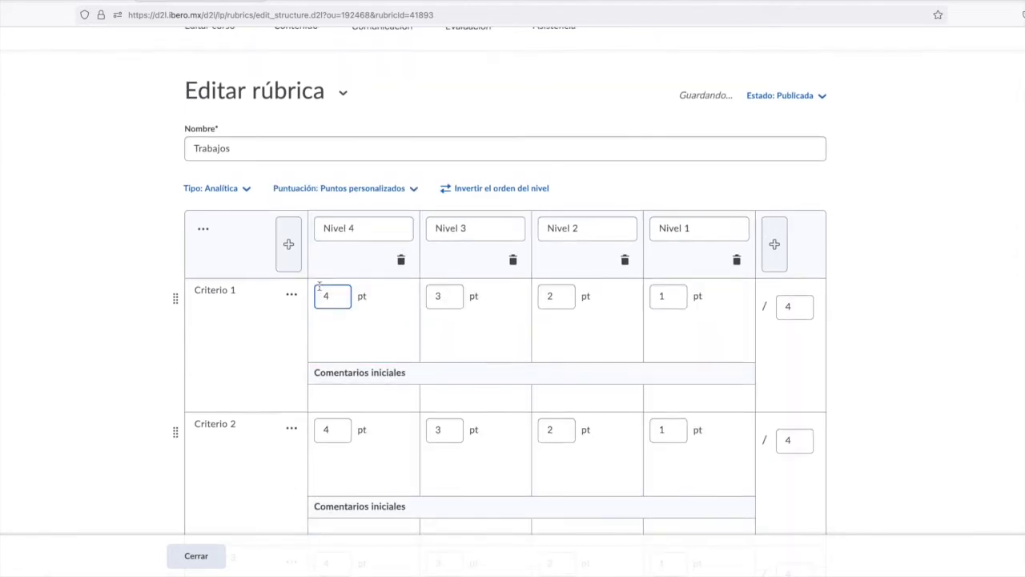
# - Add a new criterion row below Criterio 3
pyautogui.scroll(-3, 319, 286)
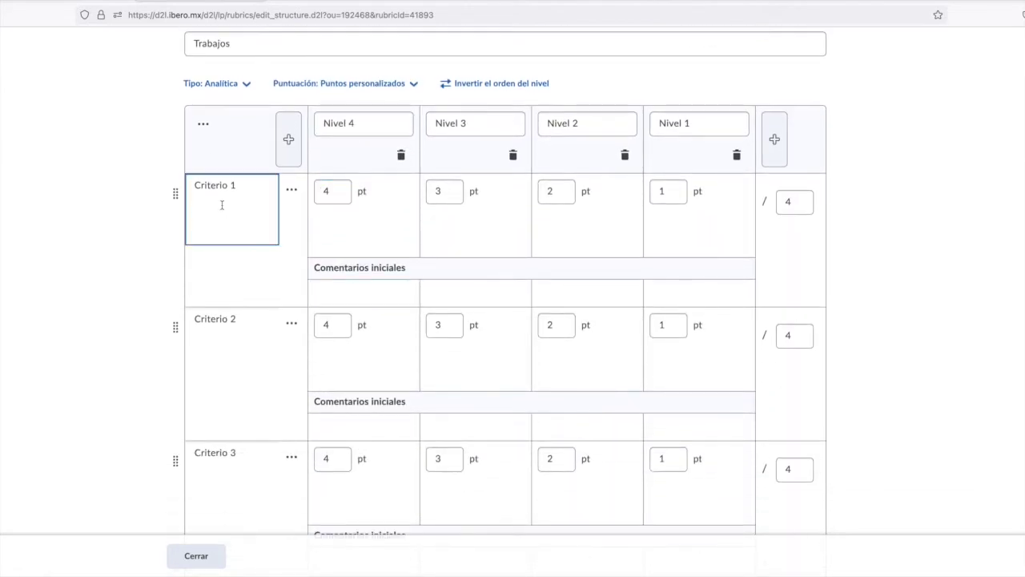
pyautogui.scroll(-2, 236, 319)
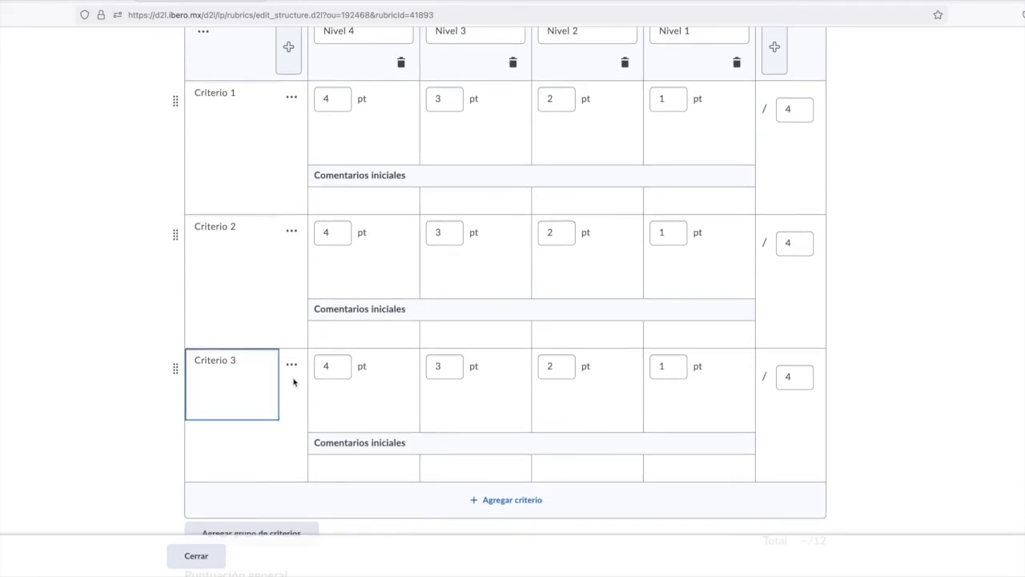
pyautogui.click(509, 499)
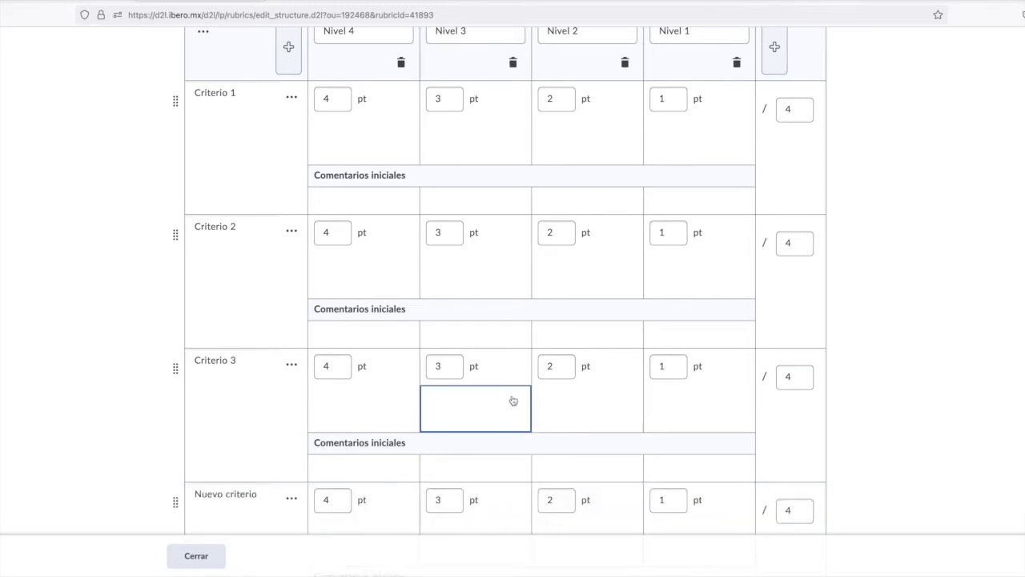
# - Add a new level after Nivel 1 and delete that added level, confirming its removal
pyautogui.scroll(5, 512, 399)
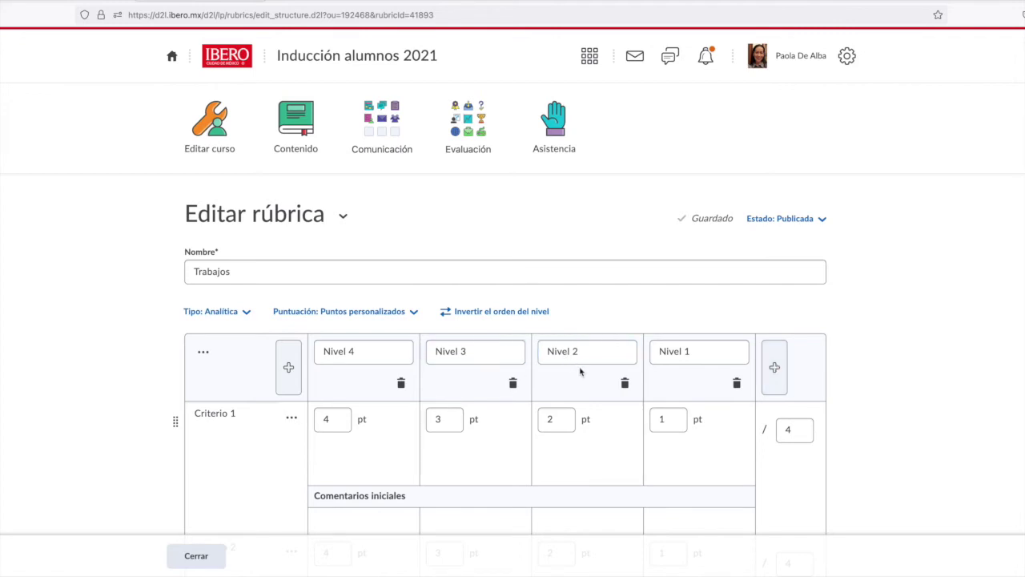
pyautogui.click(774, 368)
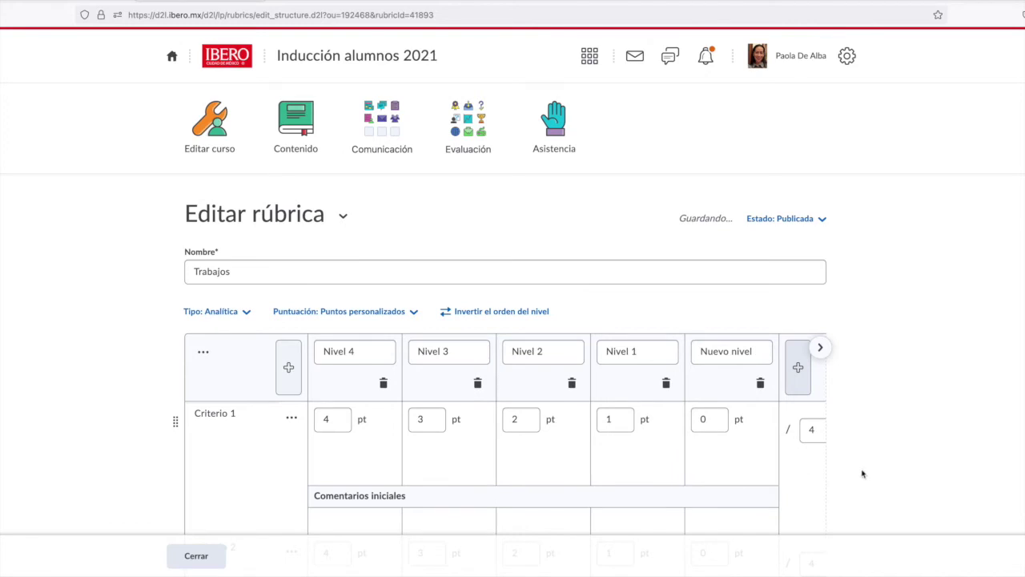
pyautogui.scroll(-1, 883, 474)
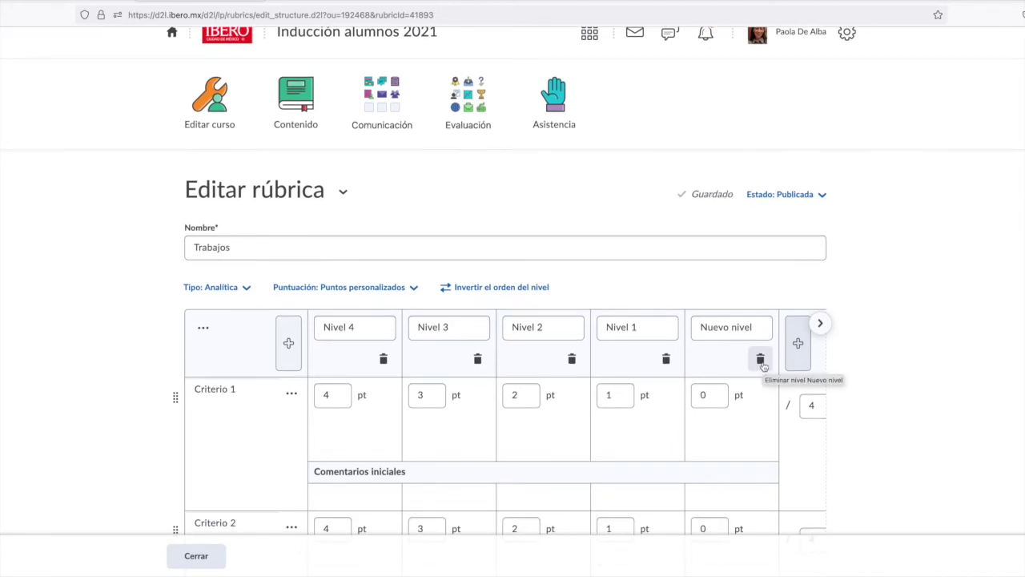
pyautogui.click(761, 359)
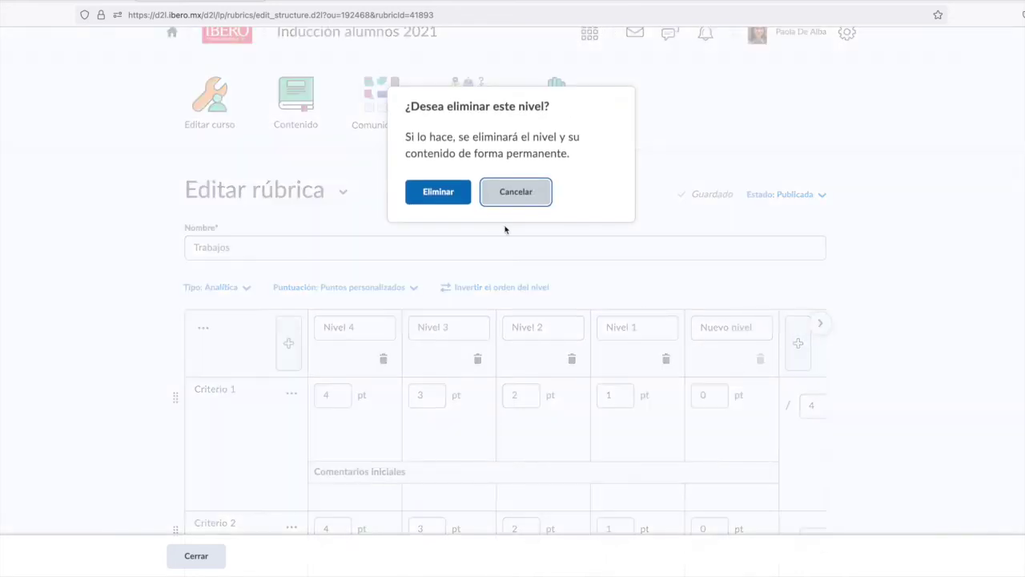
pyautogui.click(463, 203)
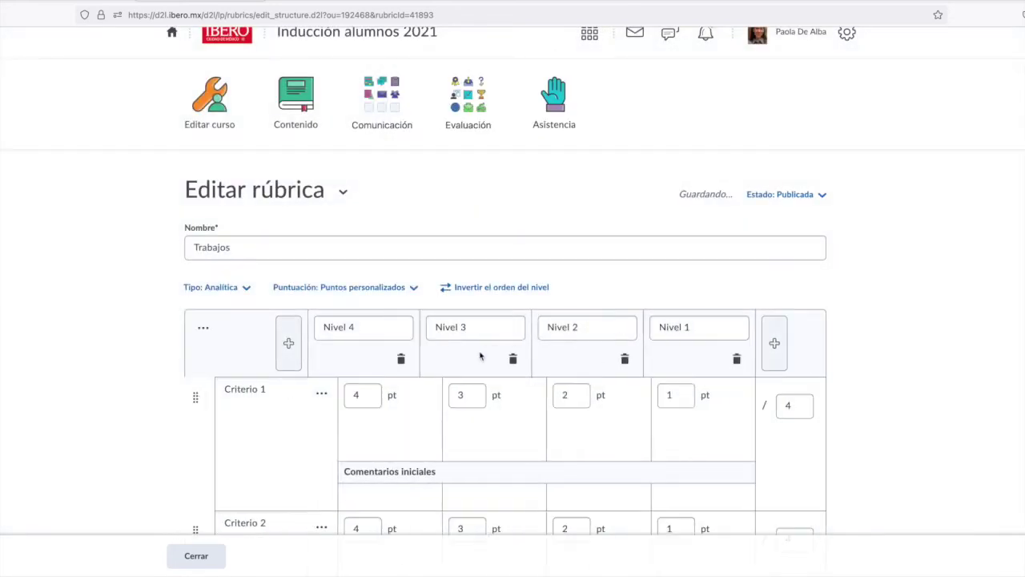
# - Reorder the criteria by moving Criterio 3 above Criterio 2
pyautogui.scroll(-5, 360, 401)
pyautogui.scroll(3, 244, 396)
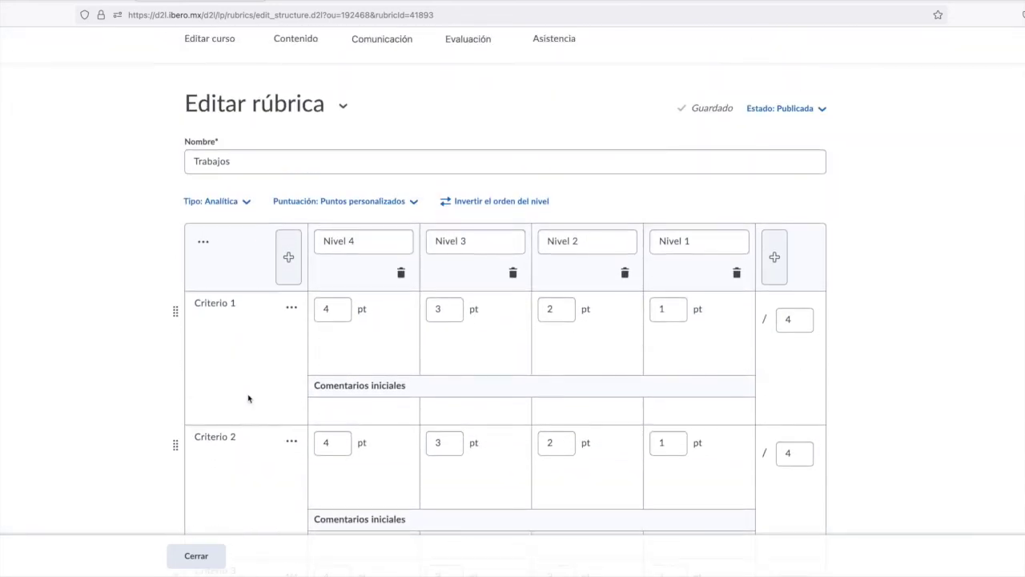
pyautogui.scroll(-3, 183, 428)
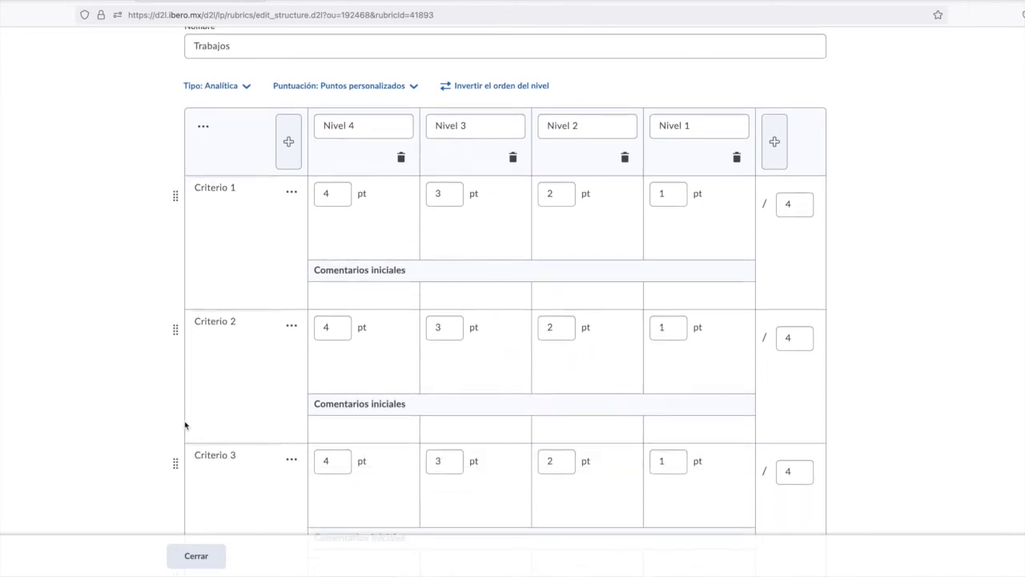
pyautogui.moveTo(174, 465); pyautogui.dragTo(180, 334)
# - Delete the Nuevo criterio row from the rubric and confirm its removal
pyautogui.scroll(-3, 152, 427)
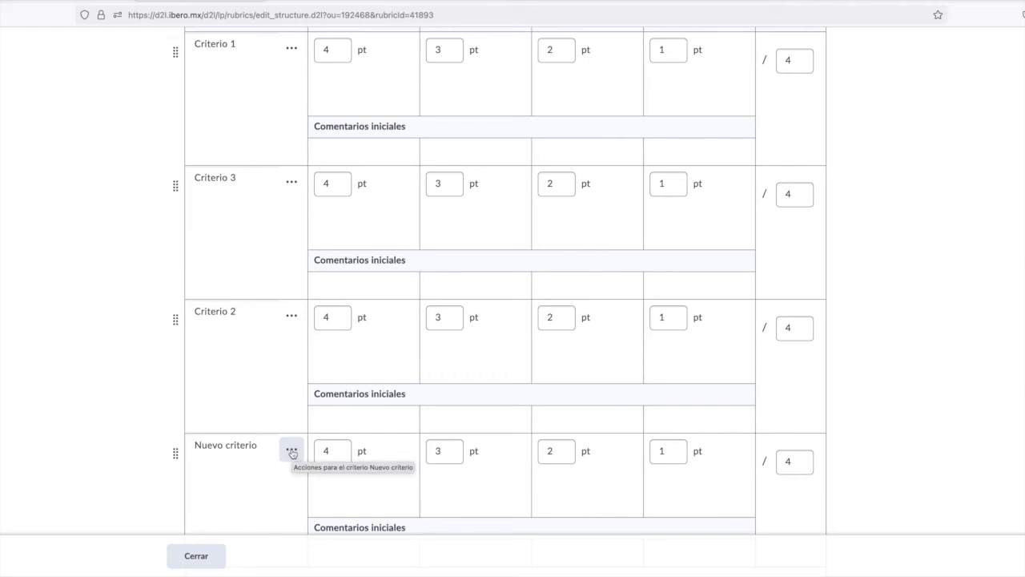
pyautogui.click(292, 451)
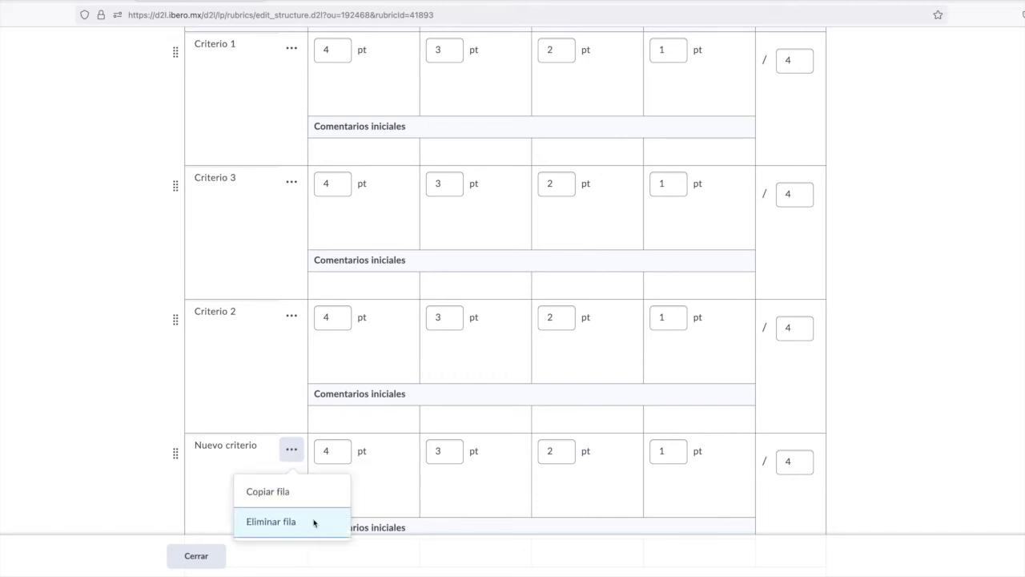
pyautogui.click(314, 522)
pyautogui.click(458, 195)
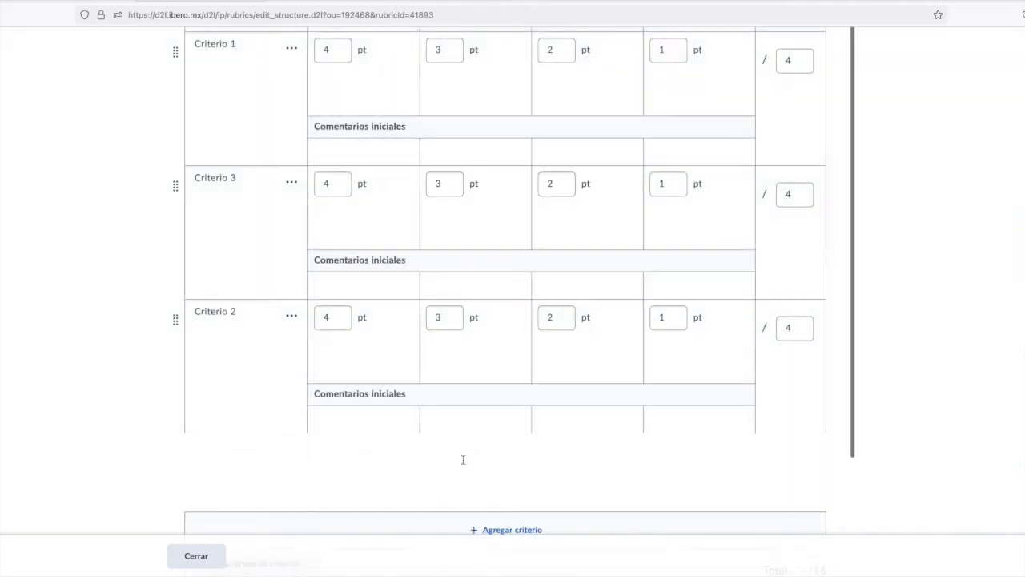
# - Examine the rubric's criteria cells, initial comments areas and the level thresholds in the Puntuación general section
pyautogui.scroll(3, 465, 465)
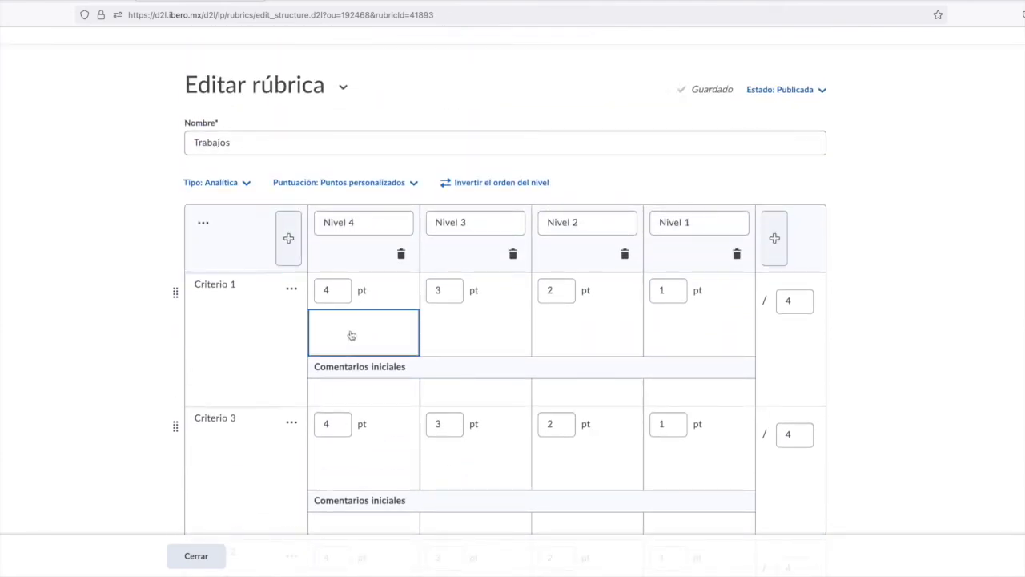
pyautogui.scroll(-4, 400, 405)
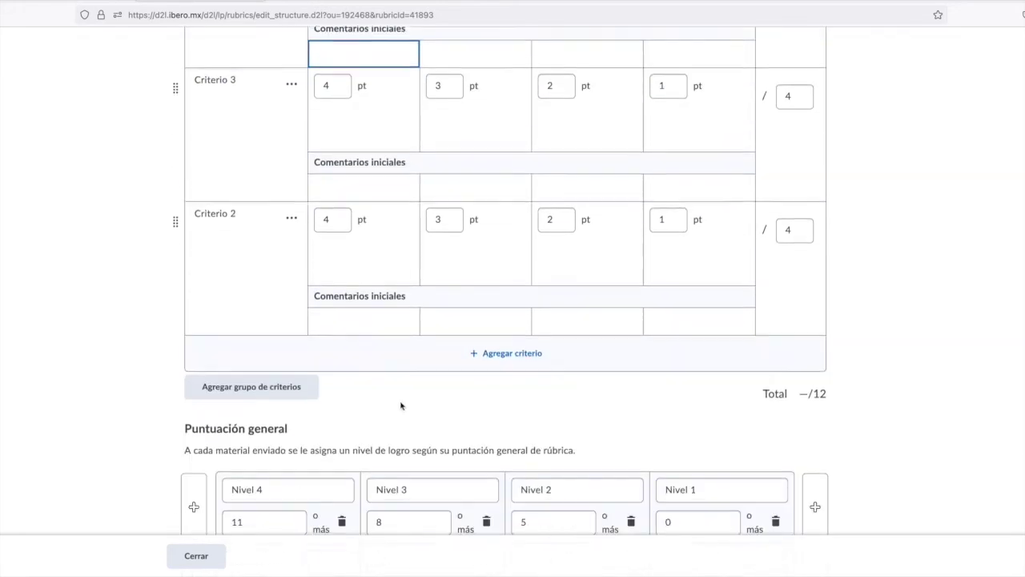
pyautogui.scroll(-3, 402, 407)
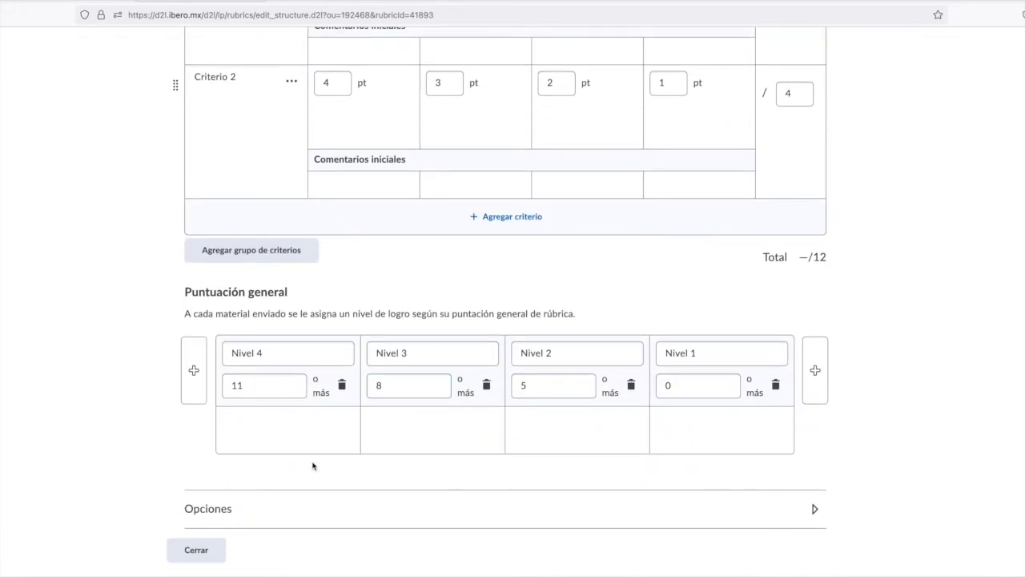
pyautogui.click(296, 352)
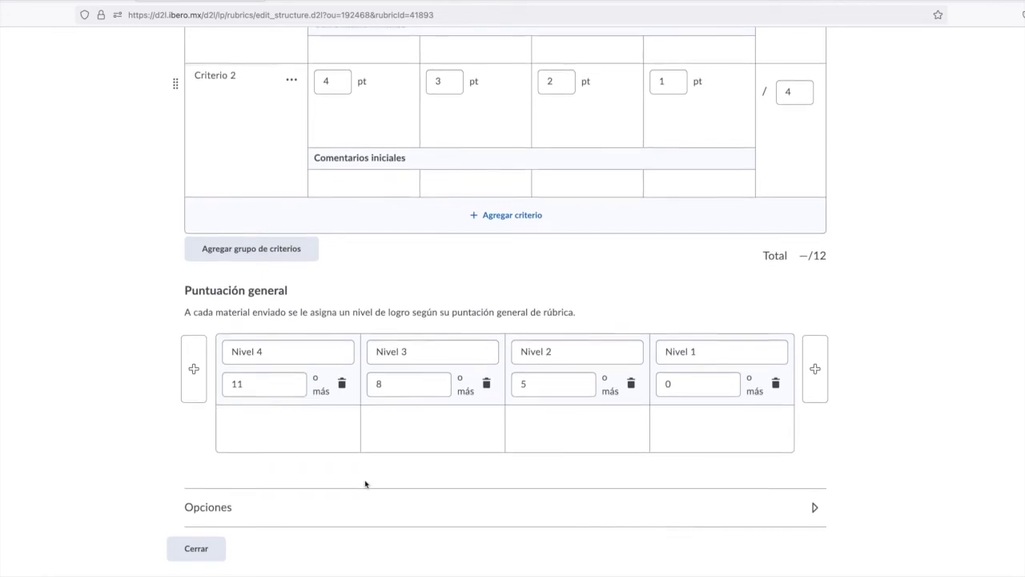
# - Expand the rubric's Opciones, review its visibility, description and association settings, and close the rubric to return to the Rúbricas list
pyautogui.click(807, 511)
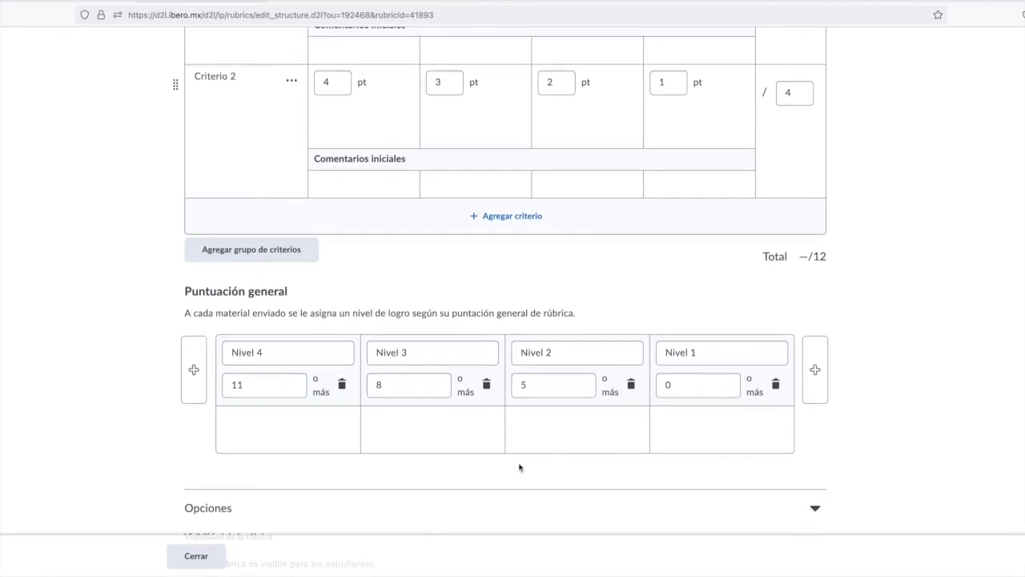
pyautogui.scroll(-4, 520, 464)
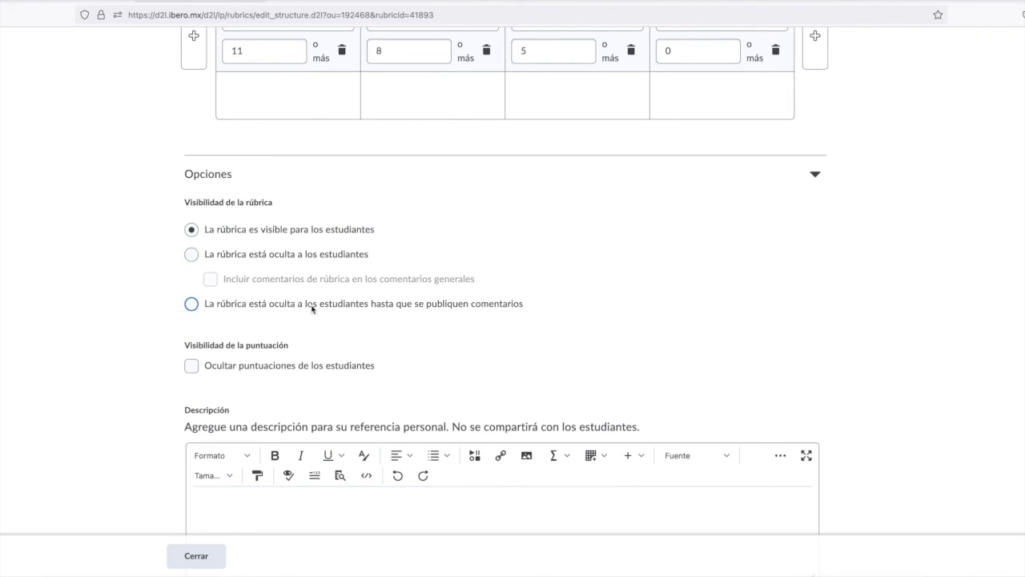
pyautogui.scroll(-1, 312, 309)
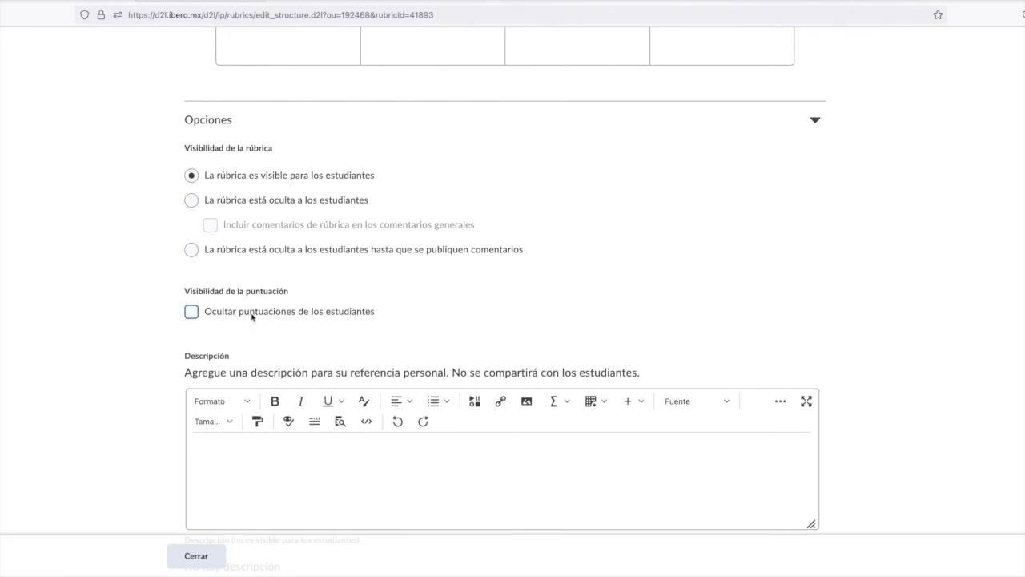
pyautogui.scroll(-1, 252, 317)
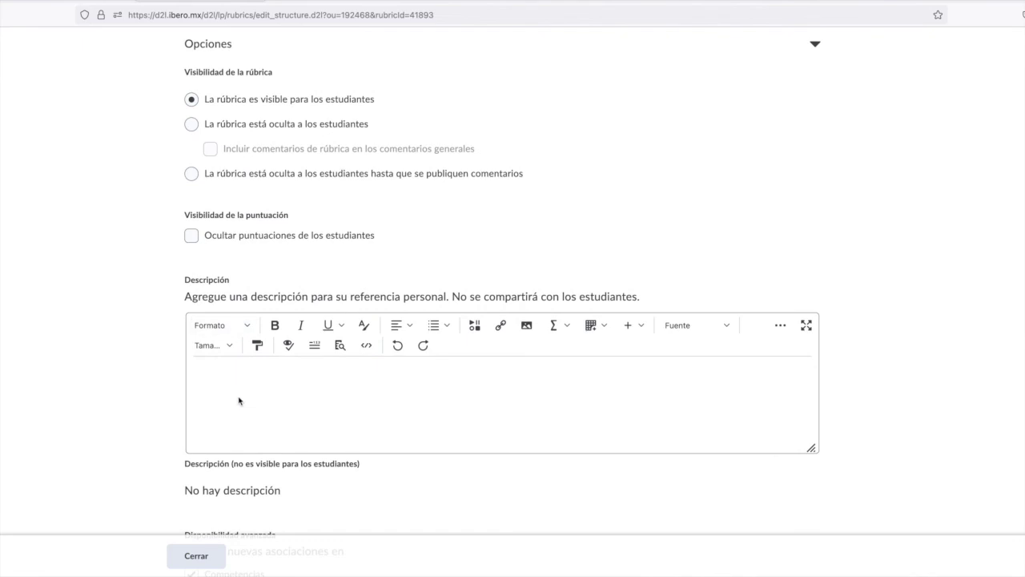
pyautogui.scroll(-2, 241, 402)
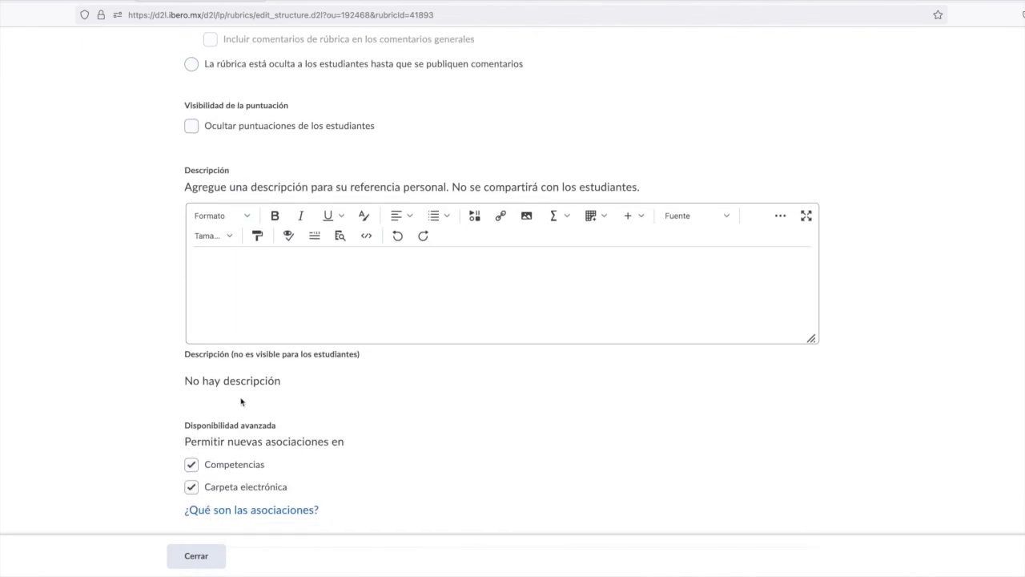
pyautogui.scroll(-1, 241, 401)
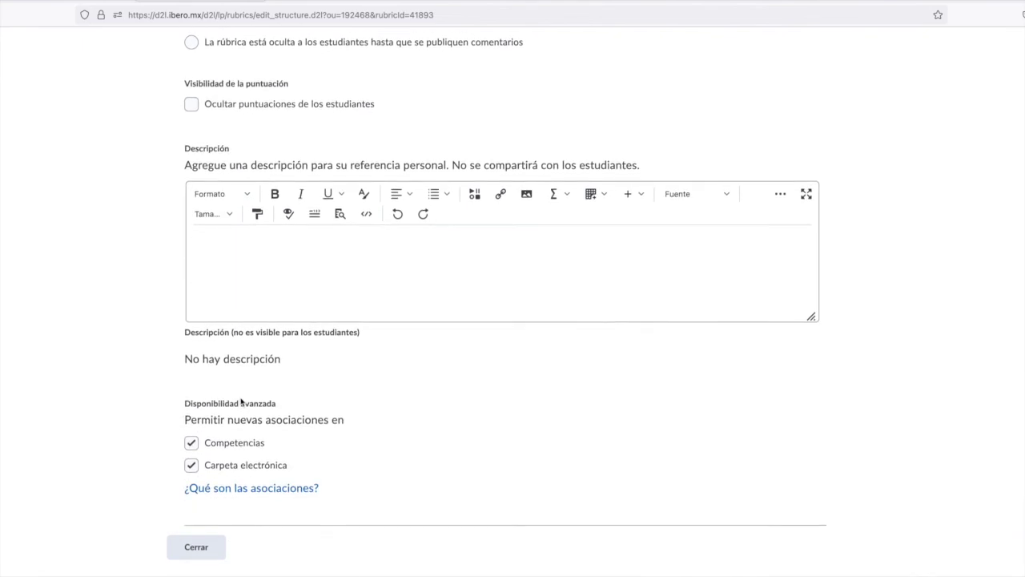
pyautogui.click(206, 551)
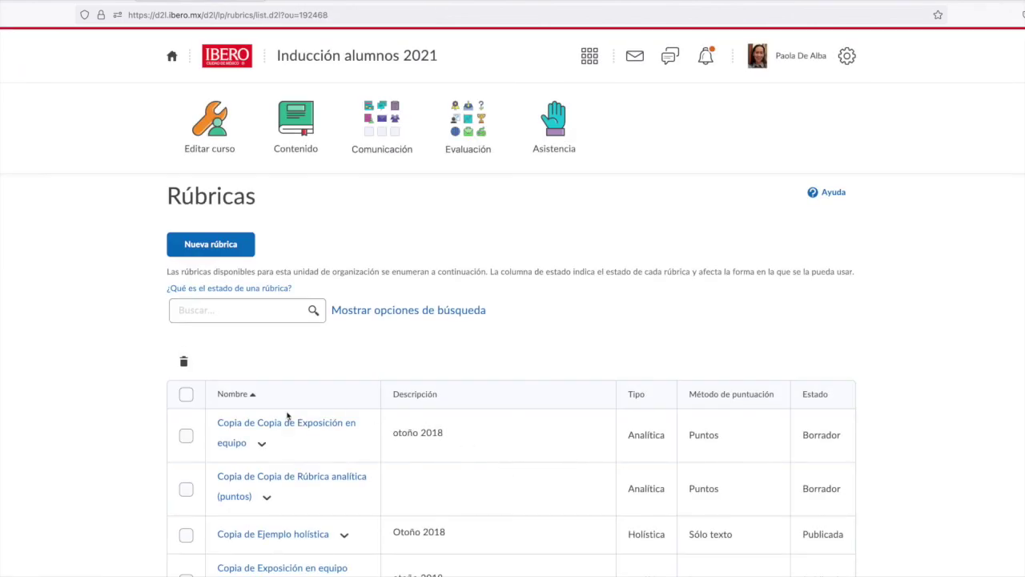
# - Set the status of the rubric Copia de Copia de Exposición en equipo to Publicada
pyautogui.click(260, 445)
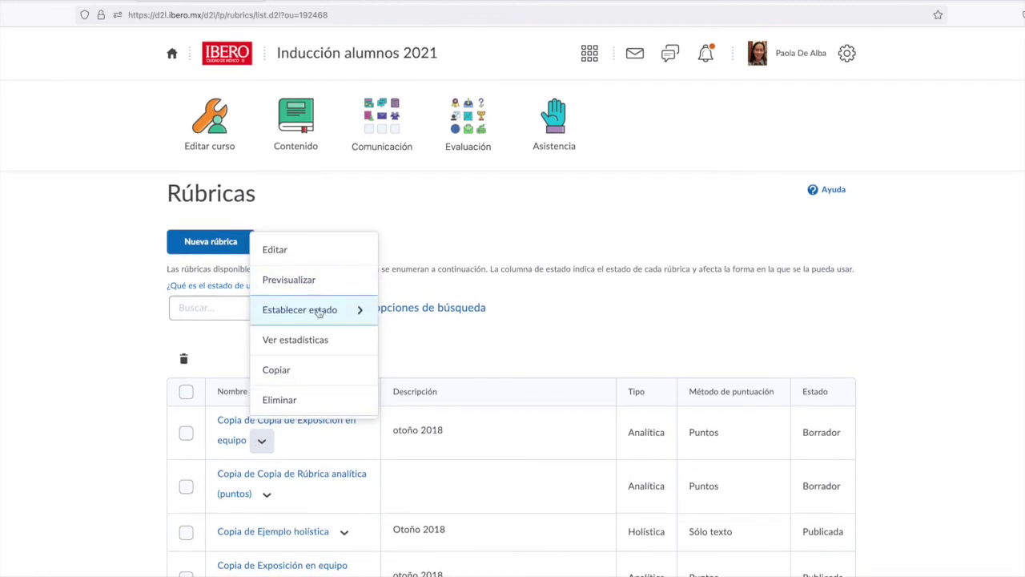
pyautogui.click(318, 311)
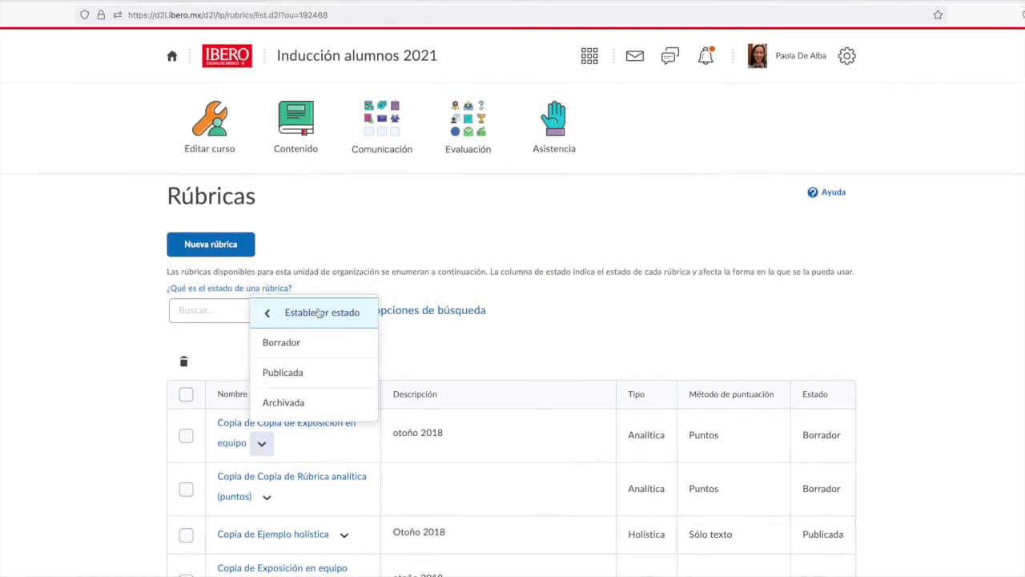
pyautogui.click(285, 370)
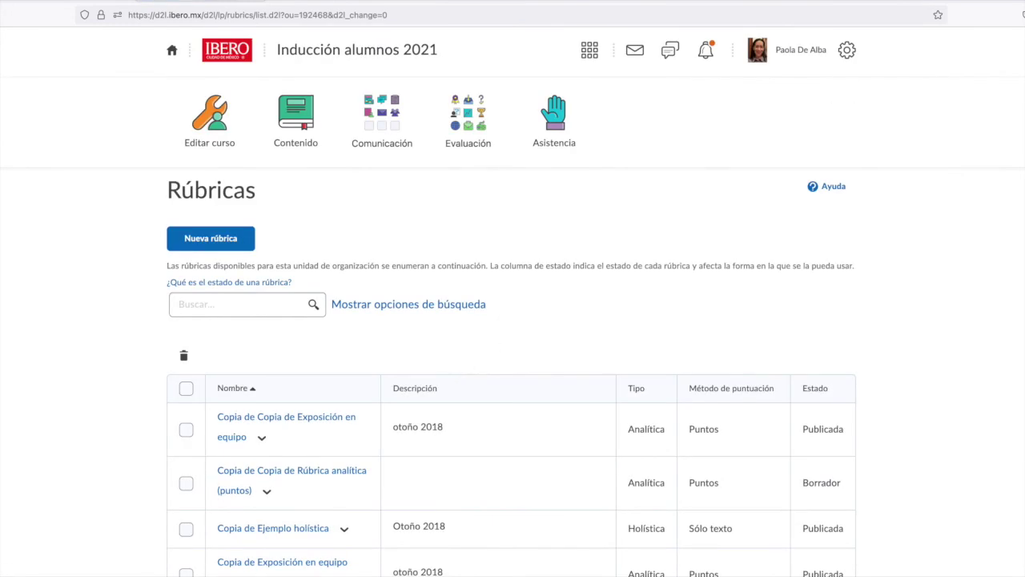